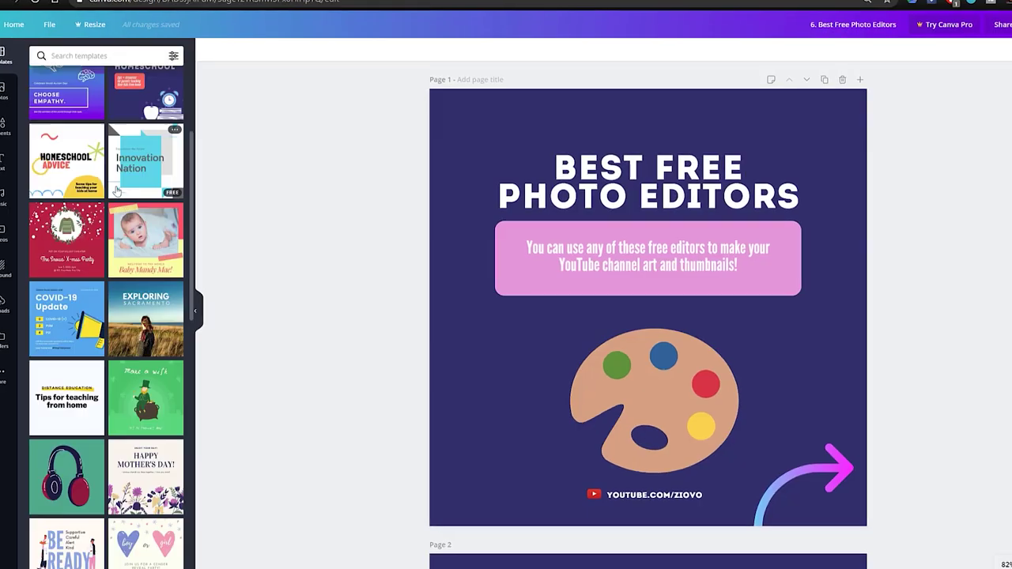
Step: Scroll down the view
scroll(95, 300, down, 3)
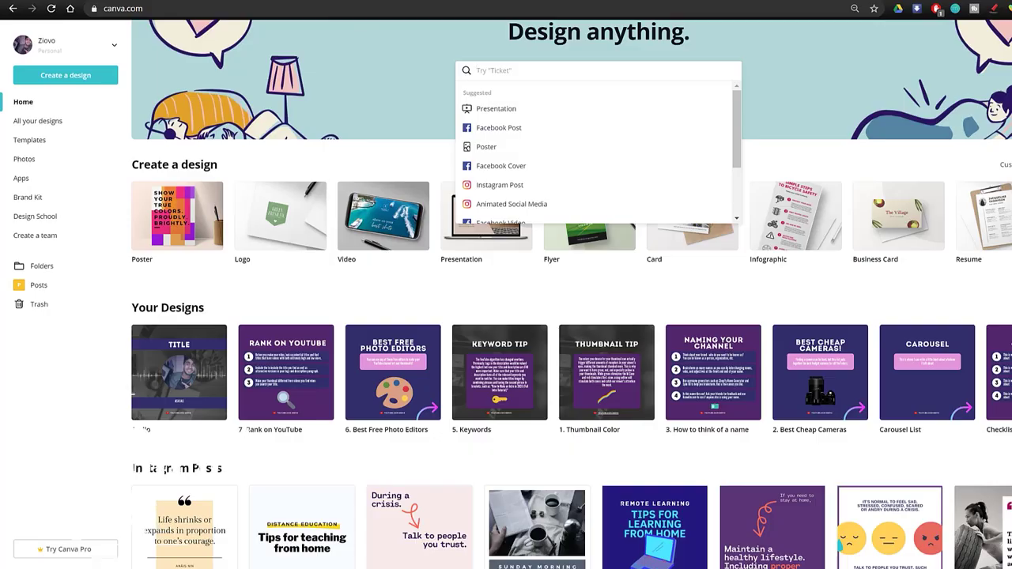
Step: Scroll down the Canva home page toward Your Designs
scroll(506, 316, down, 3)
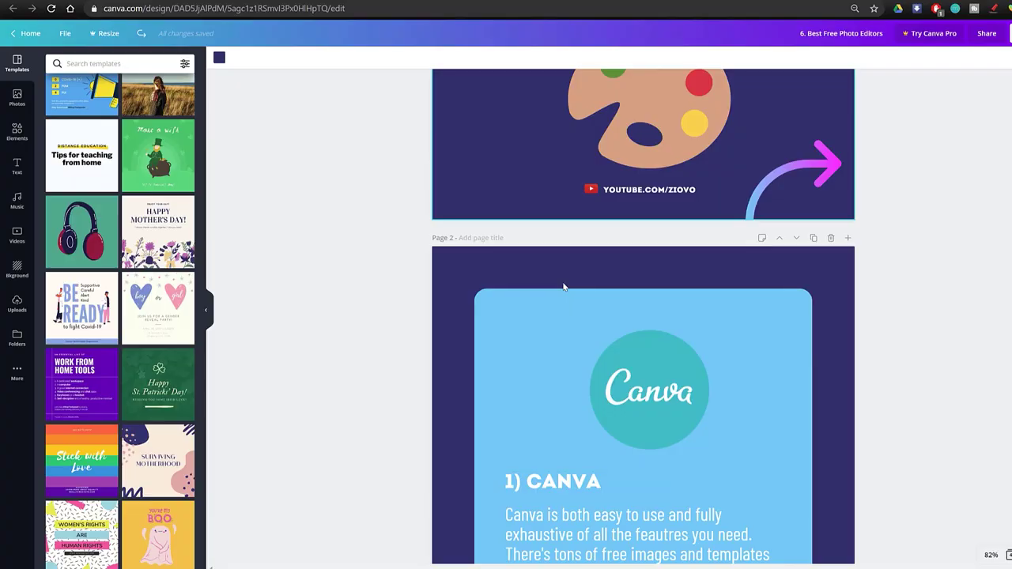
Step: Centre the paint brush graphic on page 1 and bring up colours for its pink part
scroll(564, 287, up, 4)
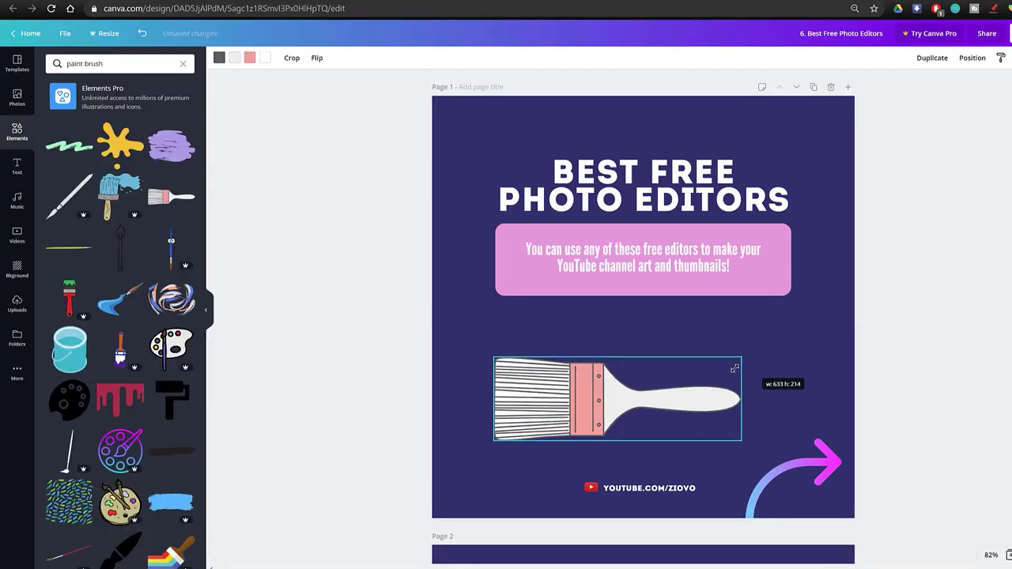
drag(655, 406, 686, 386)
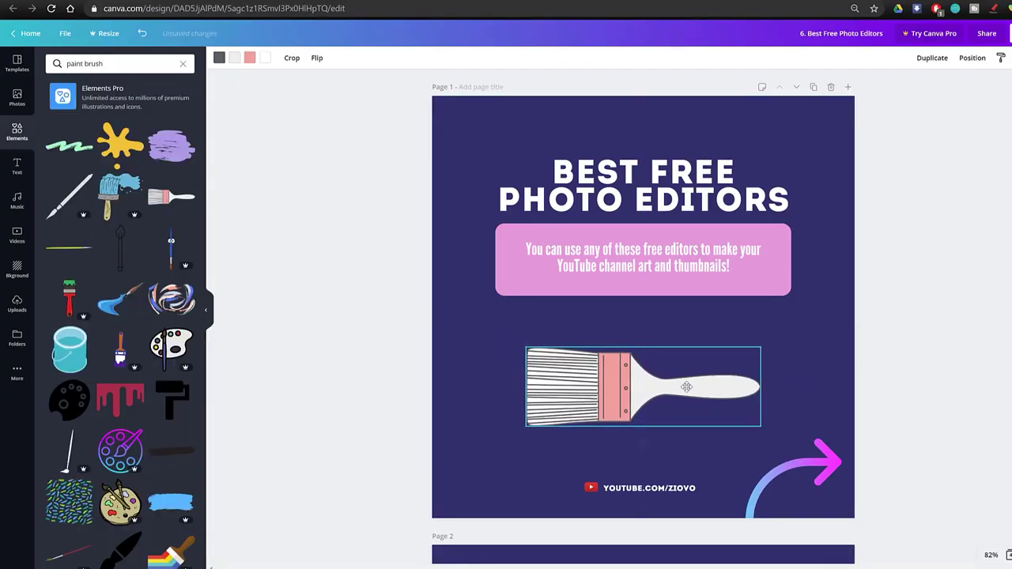
click(250, 58)
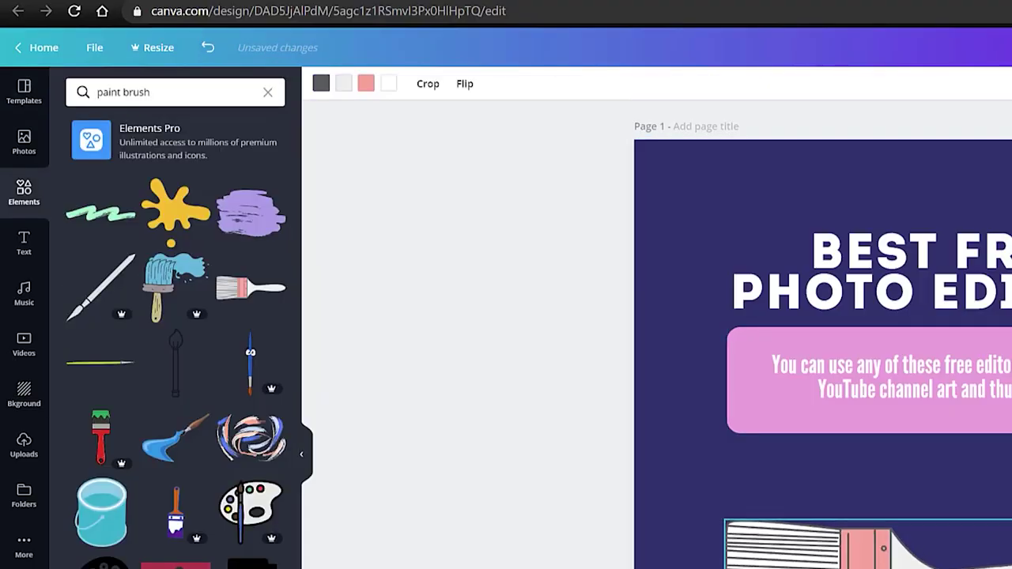
drag(963, 568, 988, 564)
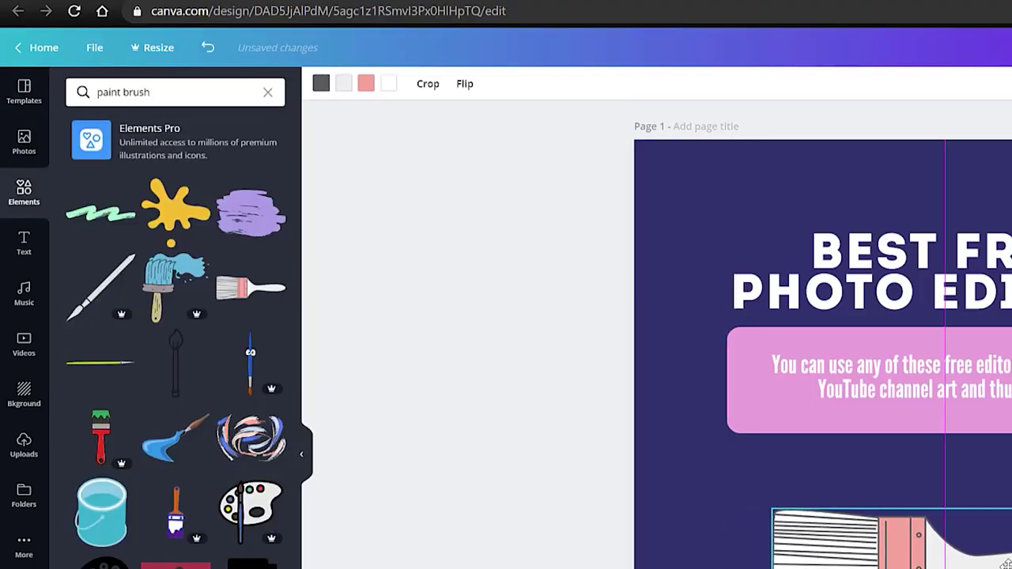
click(366, 84)
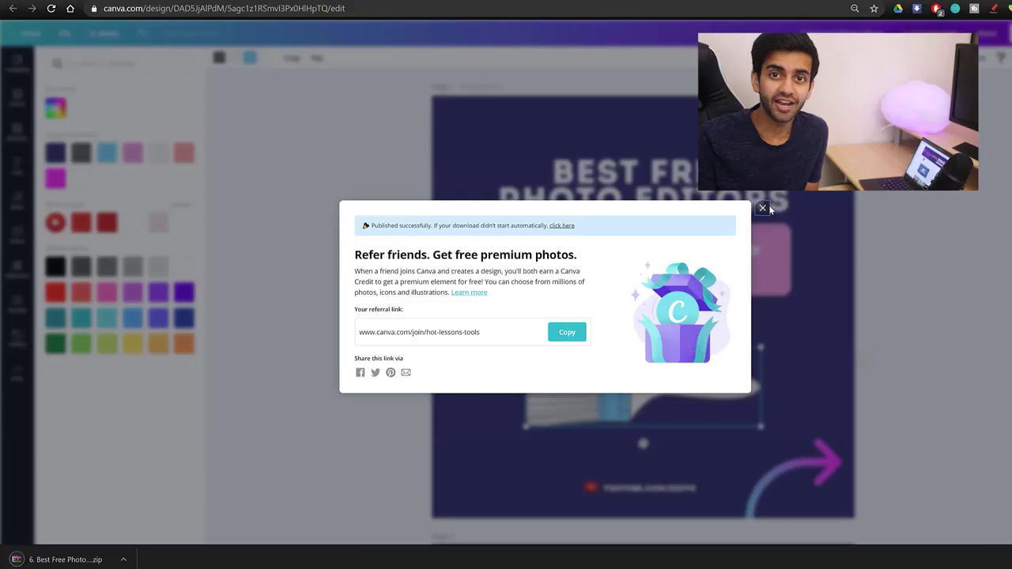
Step: Close the 'Refer friends' popup after the download
click(762, 208)
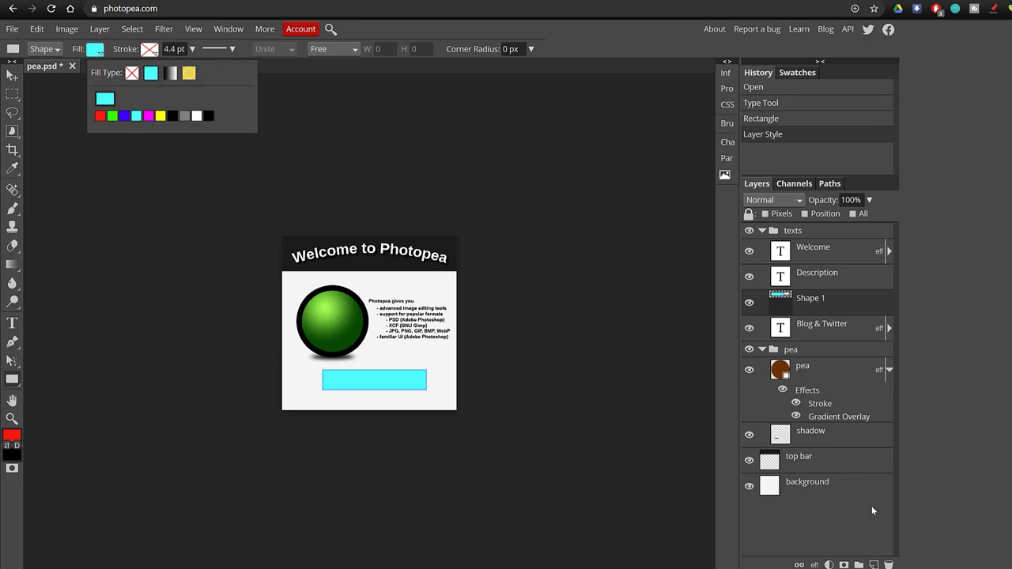
Step: Draw a rectangle below the green pea, fill it cyan, and place it beneath Blog & Twitter
drag(834, 303, 835, 334)
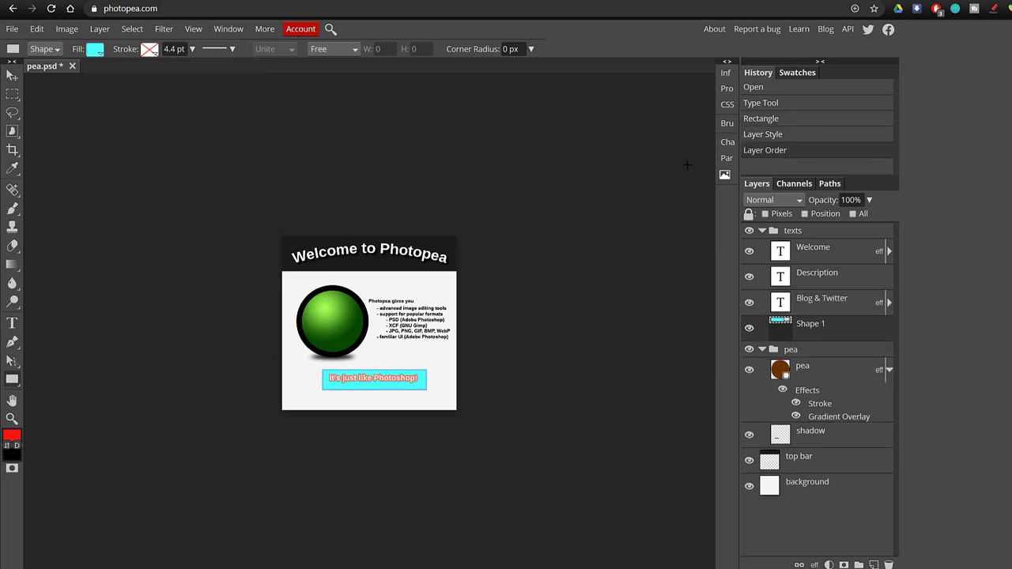
click(13, 29)
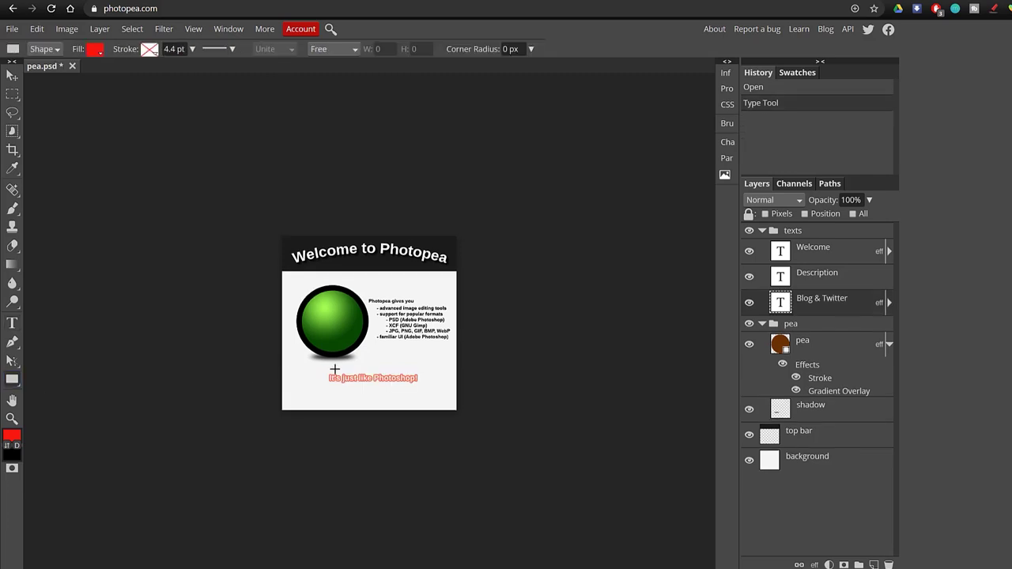
drag(425, 389, 425, 389)
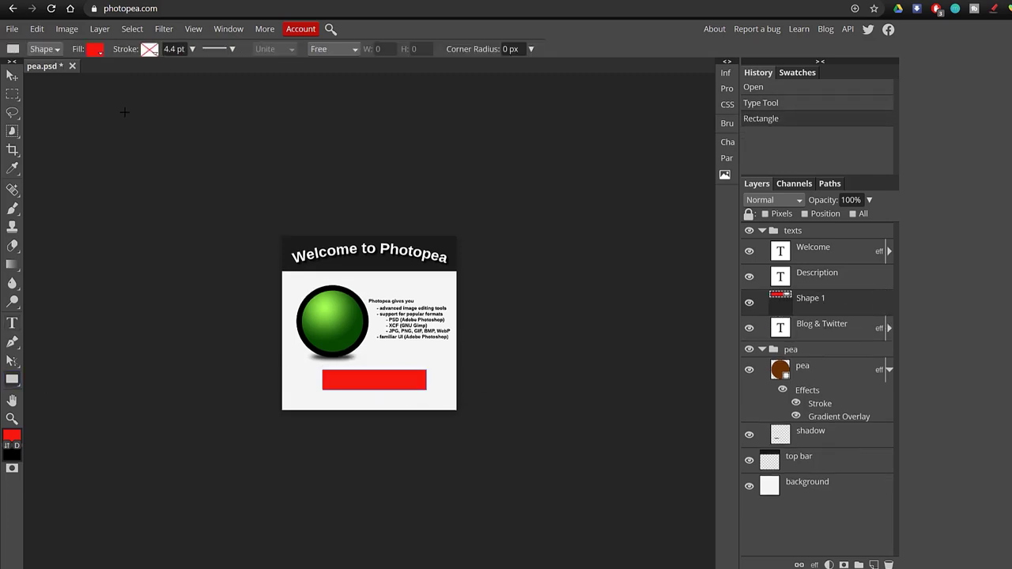
click(95, 50)
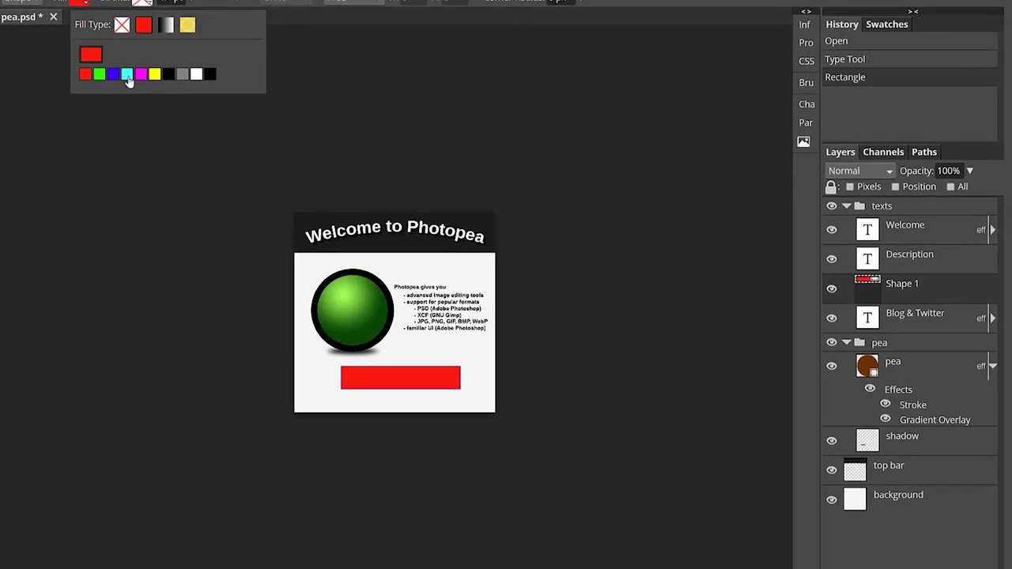
click(127, 78)
drag(944, 278, 994, 324)
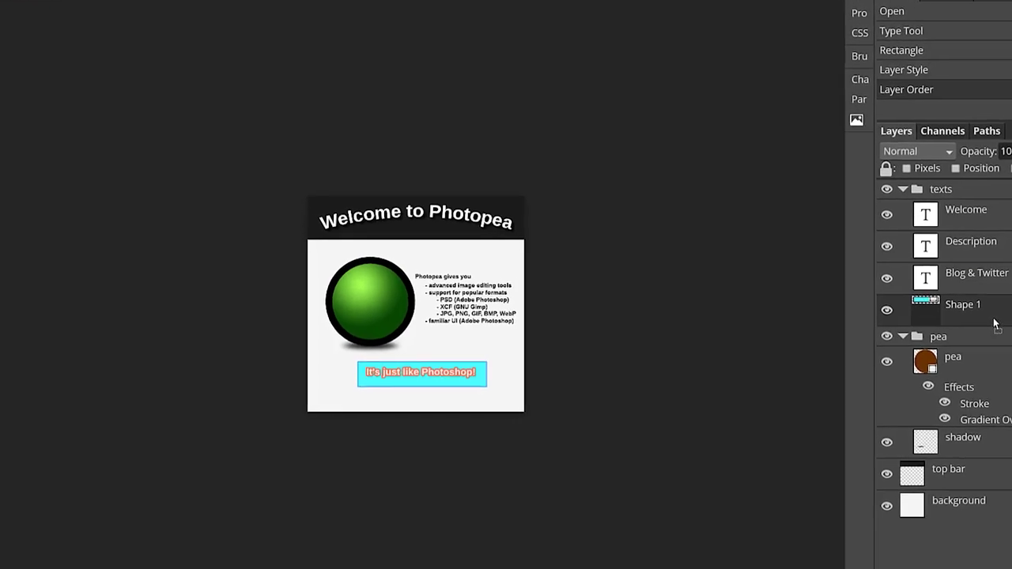
click(20, 1)
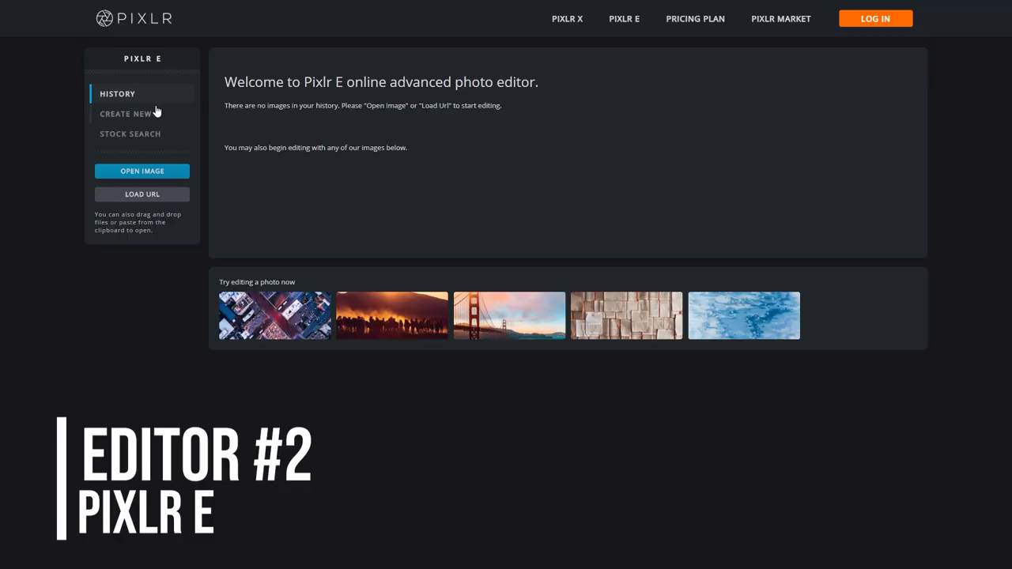
Step: Start creating a new image in Pixlr E
click(137, 118)
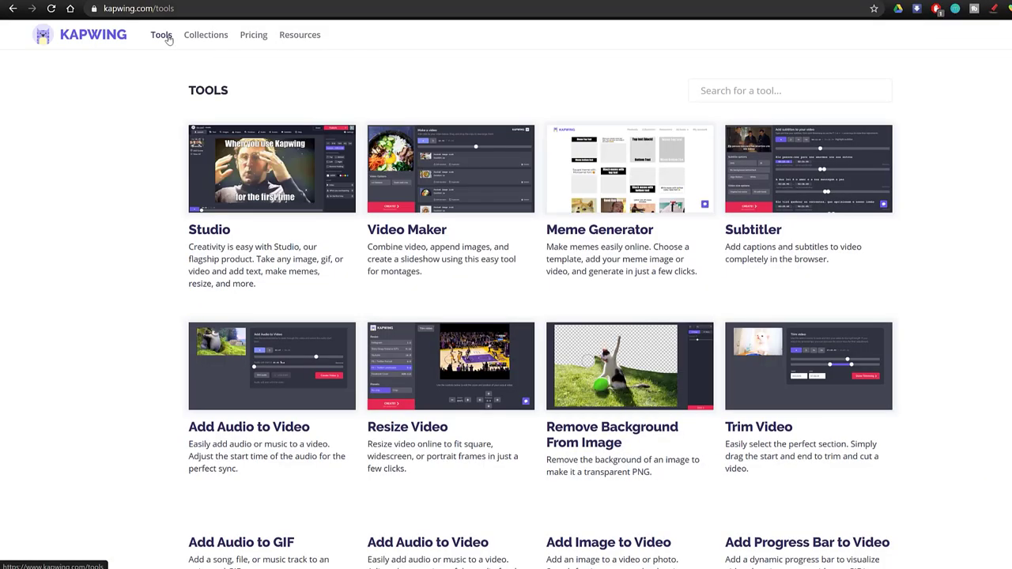
Step: Scroll down Kapwing's Tools page
scroll(191, 155, down, 5)
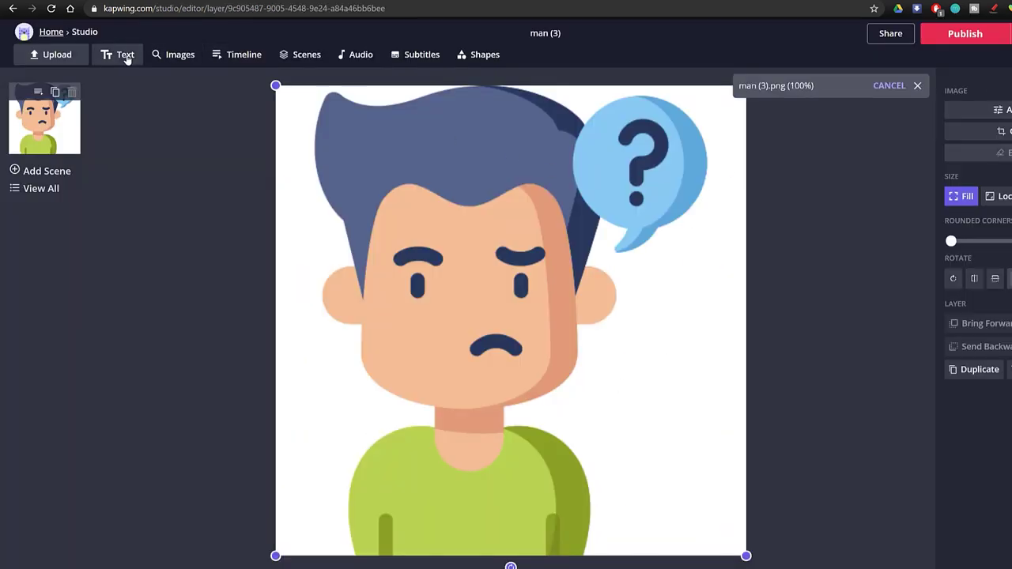
Step: Place the heart-eyes emoji and shrink it over the cartoon man's face
click(125, 56)
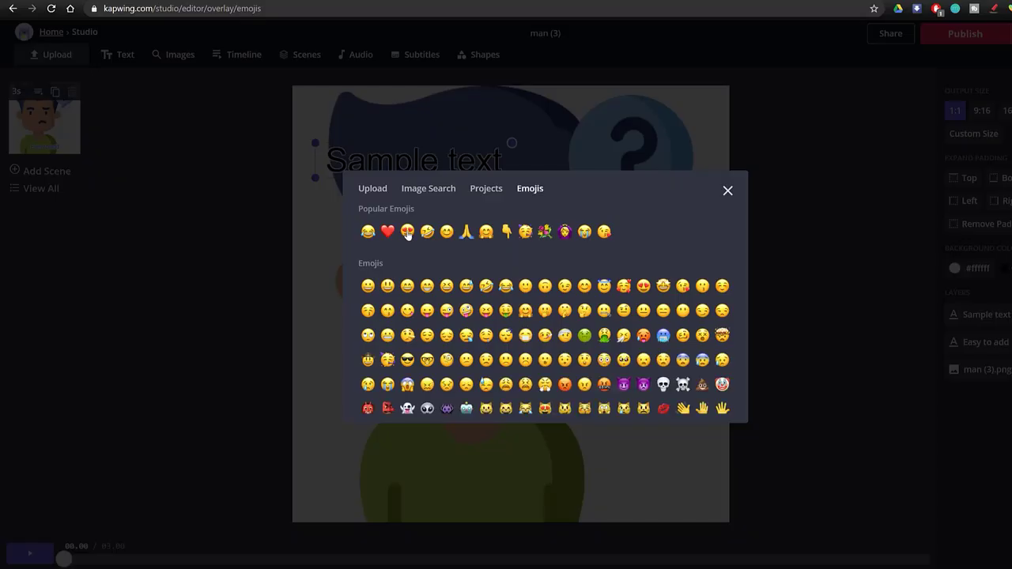
click(407, 231)
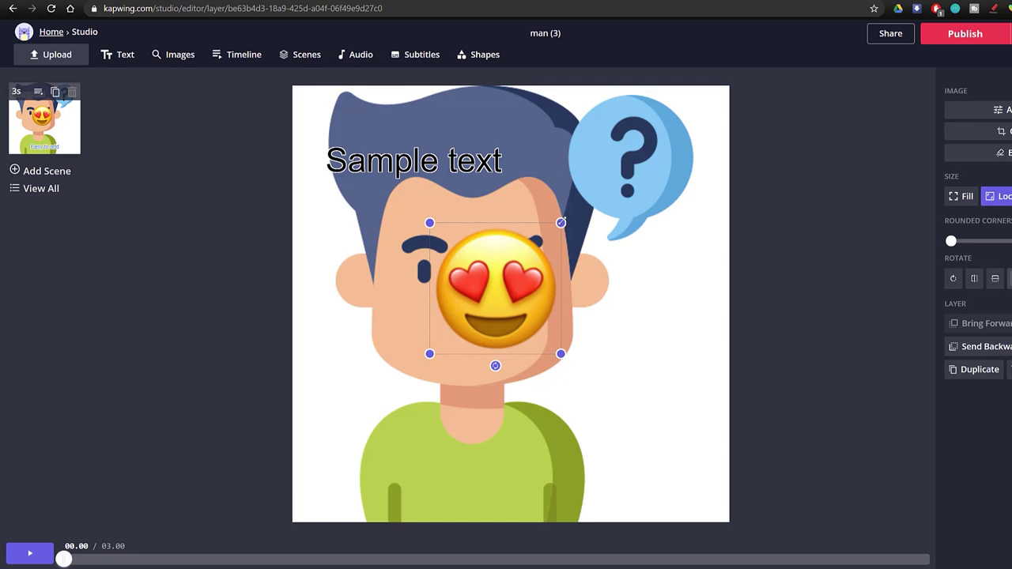
drag(560, 222, 504, 278)
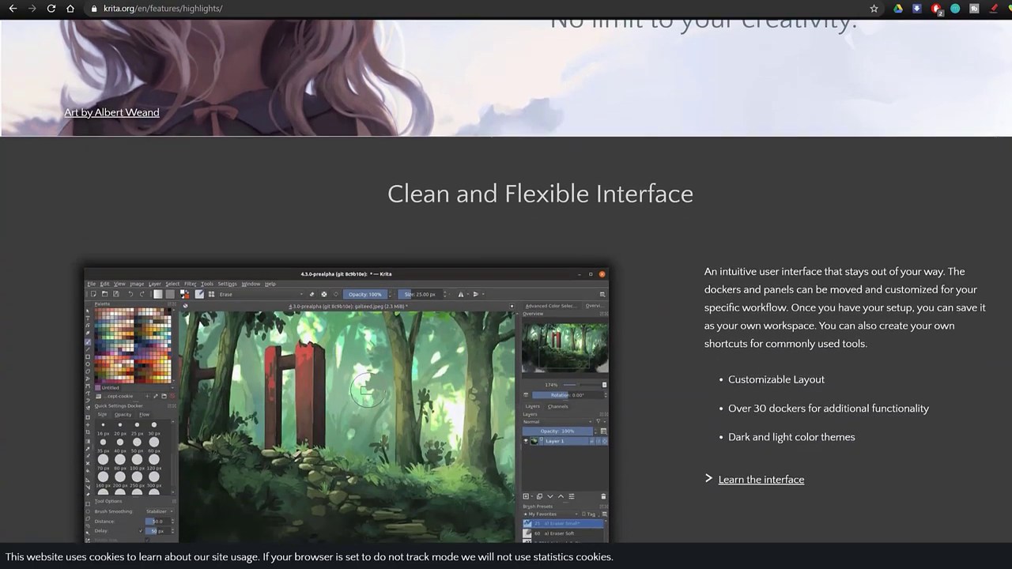
scroll(505, 284, down, 5)
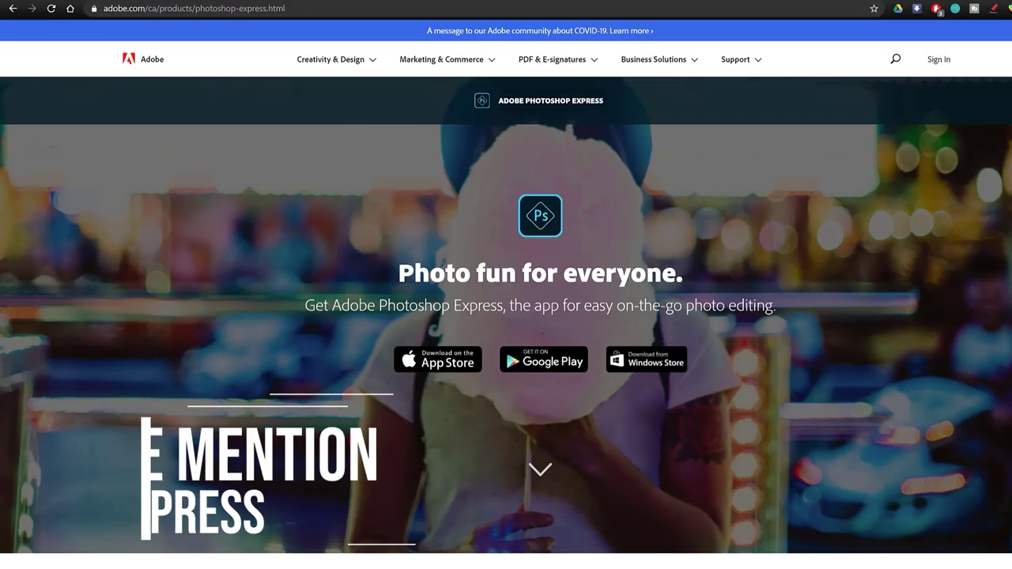
Step: Scroll through Adobe's Photoshop Express page and its App Store preview
scroll(506, 316, down, 6)
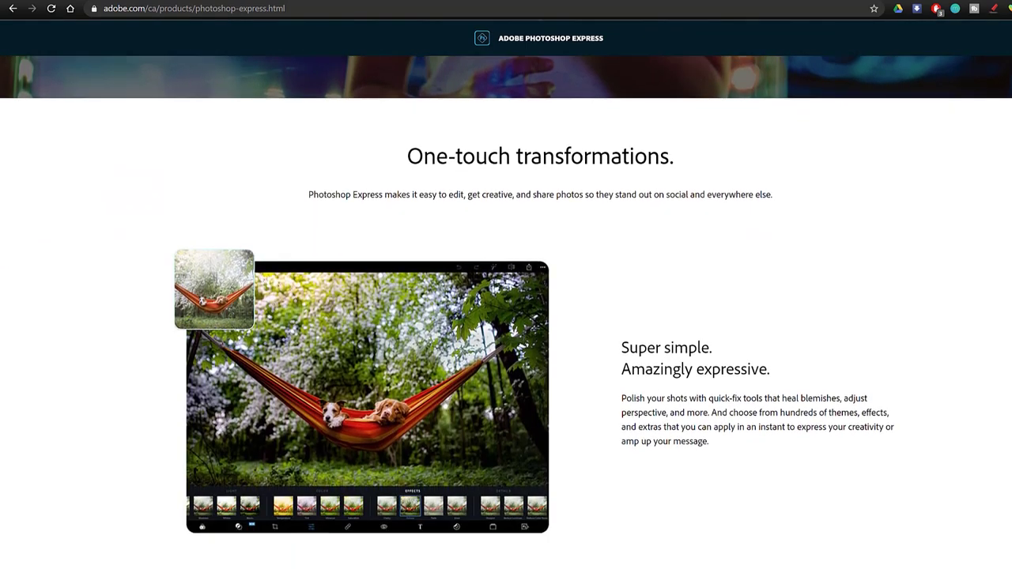
scroll(506, 316, down, 5)
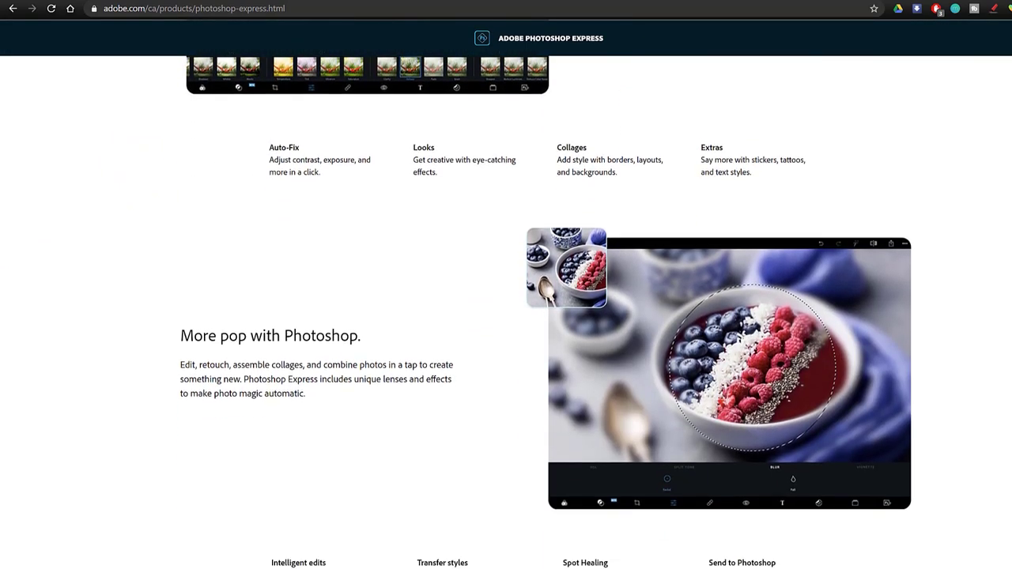
scroll(506, 316, down, 5)
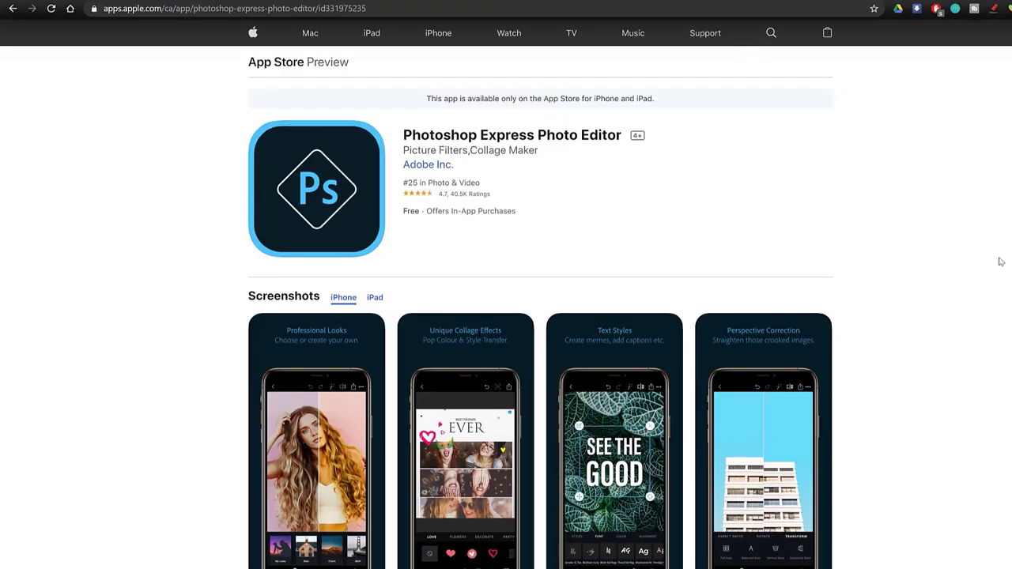
scroll(778, 338, down, 2)
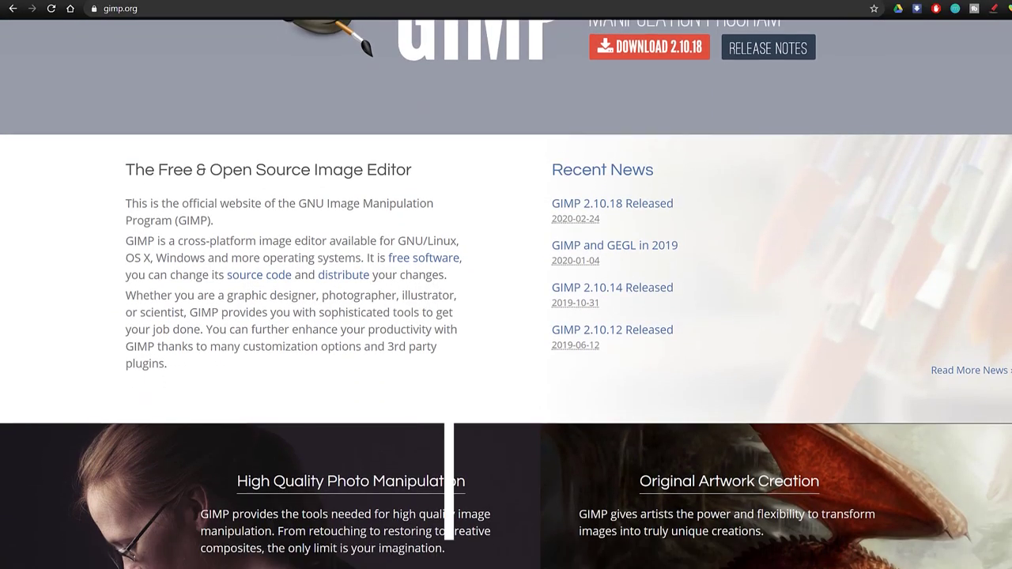
Step: Scroll gimp.org past the feature tiles to the Desktop Publishing Workflow section with Scribus, Inkscape and SwatchBooker
scroll(492, 478, down, 2)
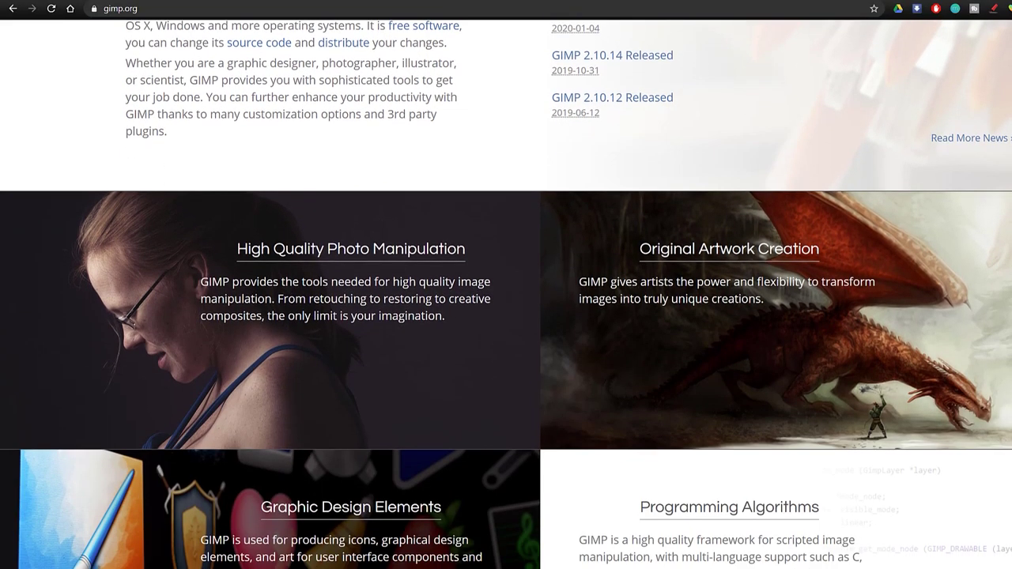
scroll(506, 316, down, 3)
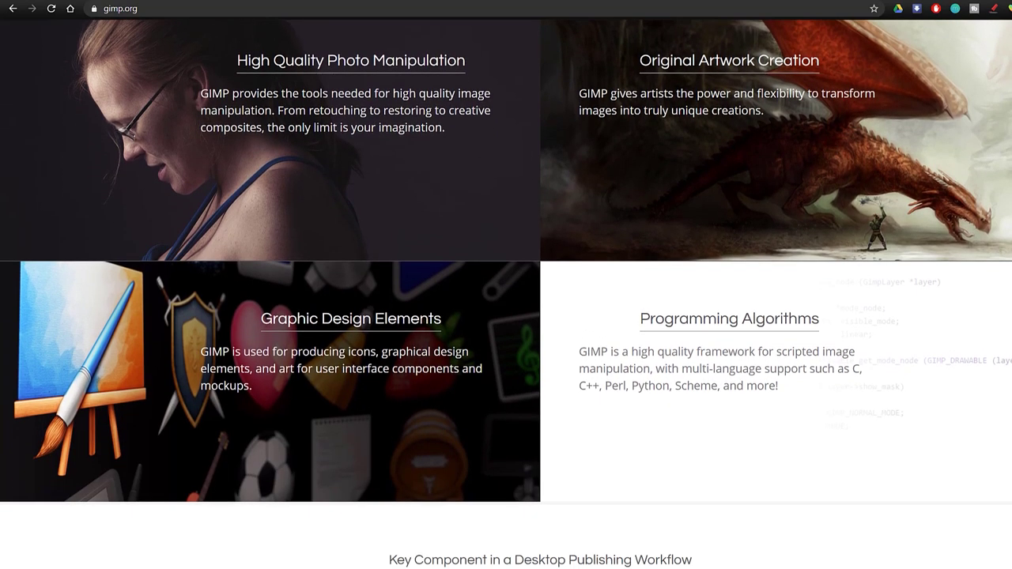
scroll(506, 316, down, 3)
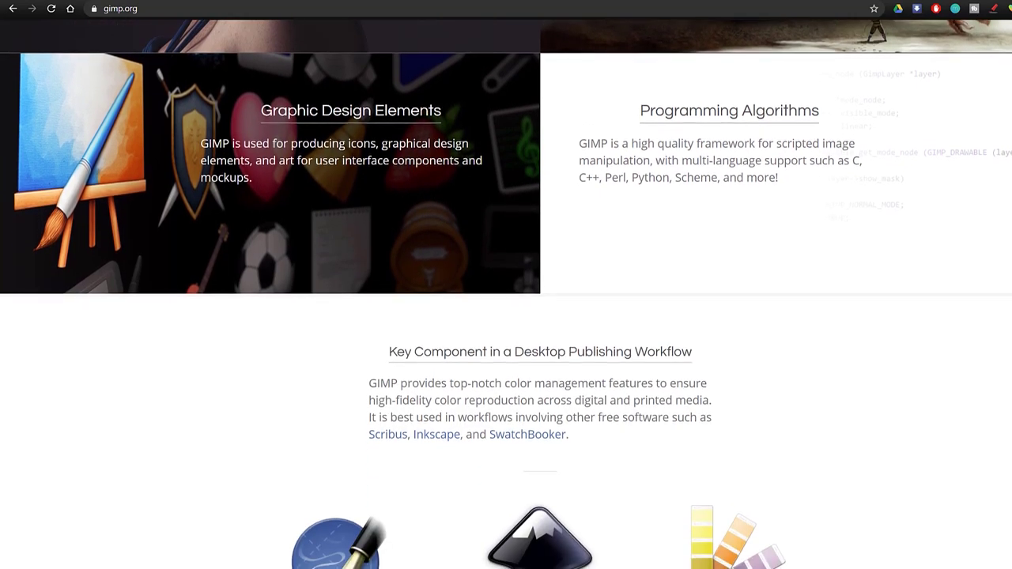
scroll(506, 316, down, 4)
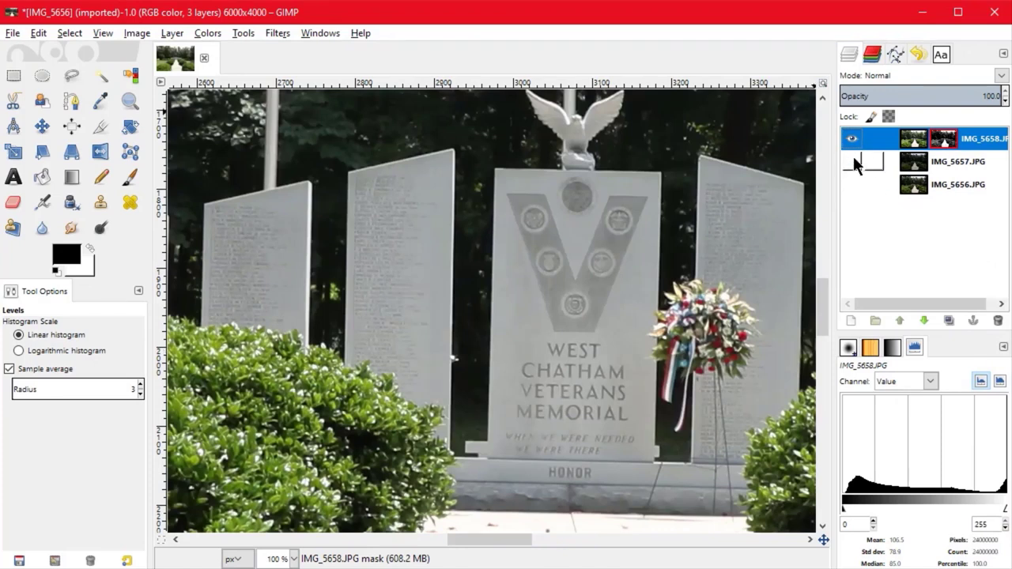
Step: View the IMG_5656 photo alone, then preview the IMG_5658 mask's Levels with input black at 88
shift+click(851, 185)
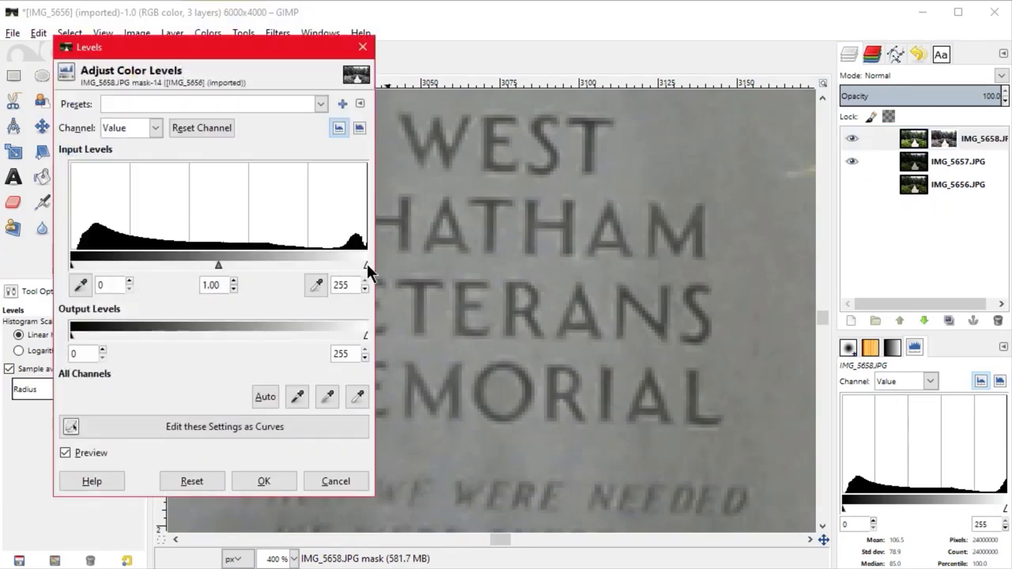
drag(366, 269, 75, 275)
drag(150, 264, 71, 272)
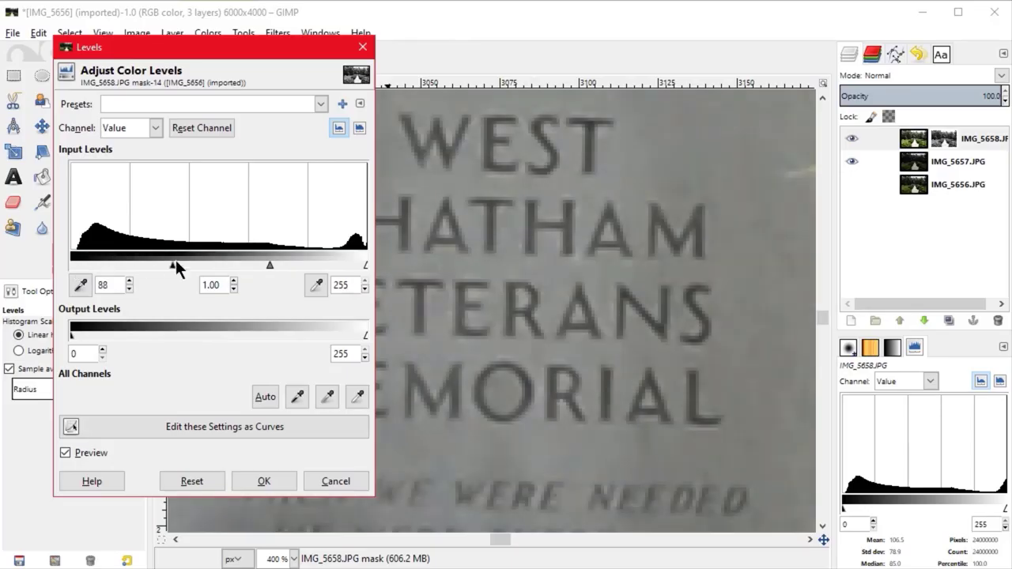
Step: Preview the input black and output level sliders, then restore Levels to input 0–255 and output 0–255
drag(176, 260, 71, 265)
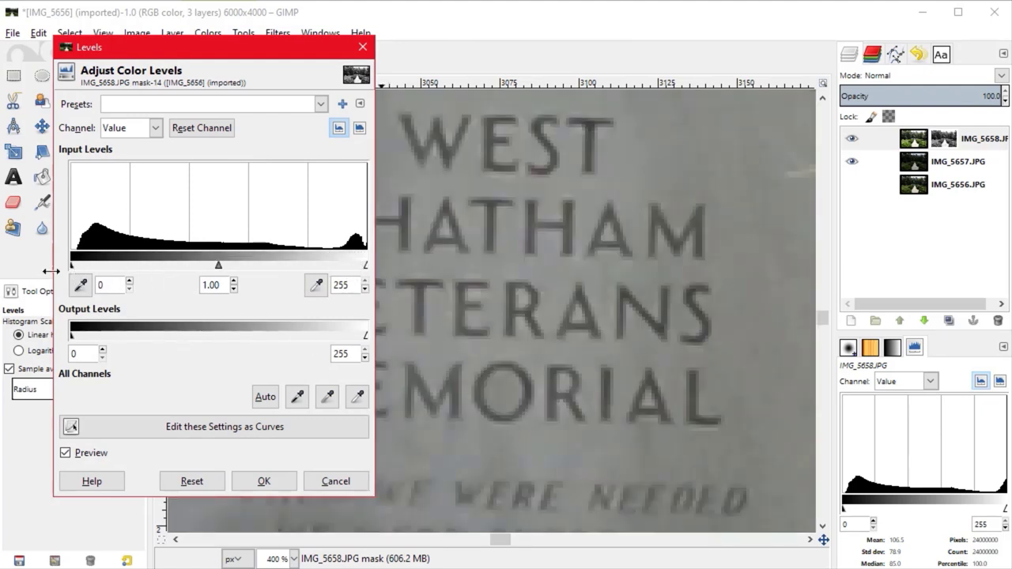
drag(72, 336, 360, 340)
drag(294, 339, 414, 343)
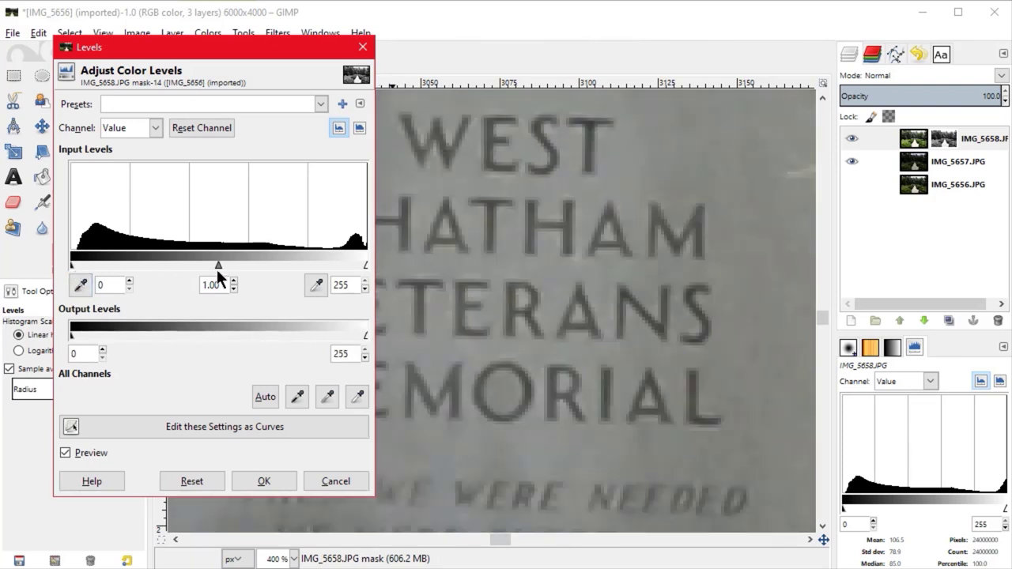